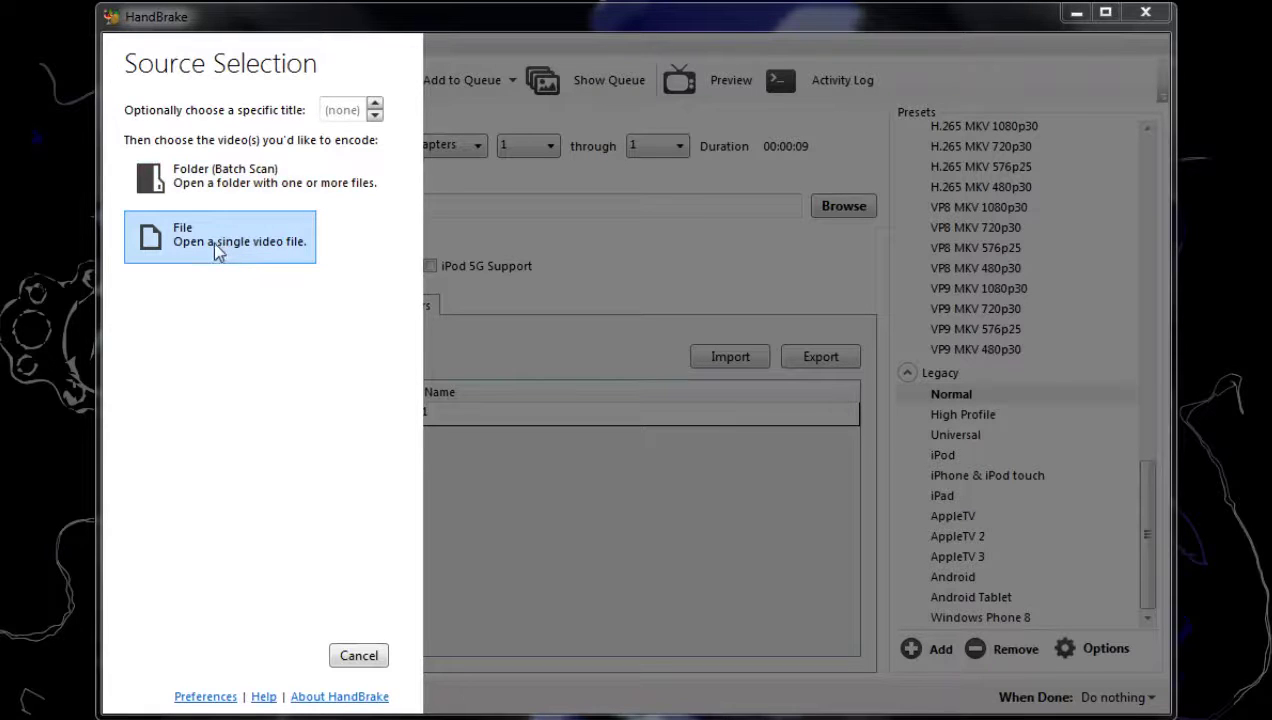
Open intro2.0.avi from the Vidéo Montages folder, under Youtube in the Vidéos library, as the single-file source.
click(218, 256)
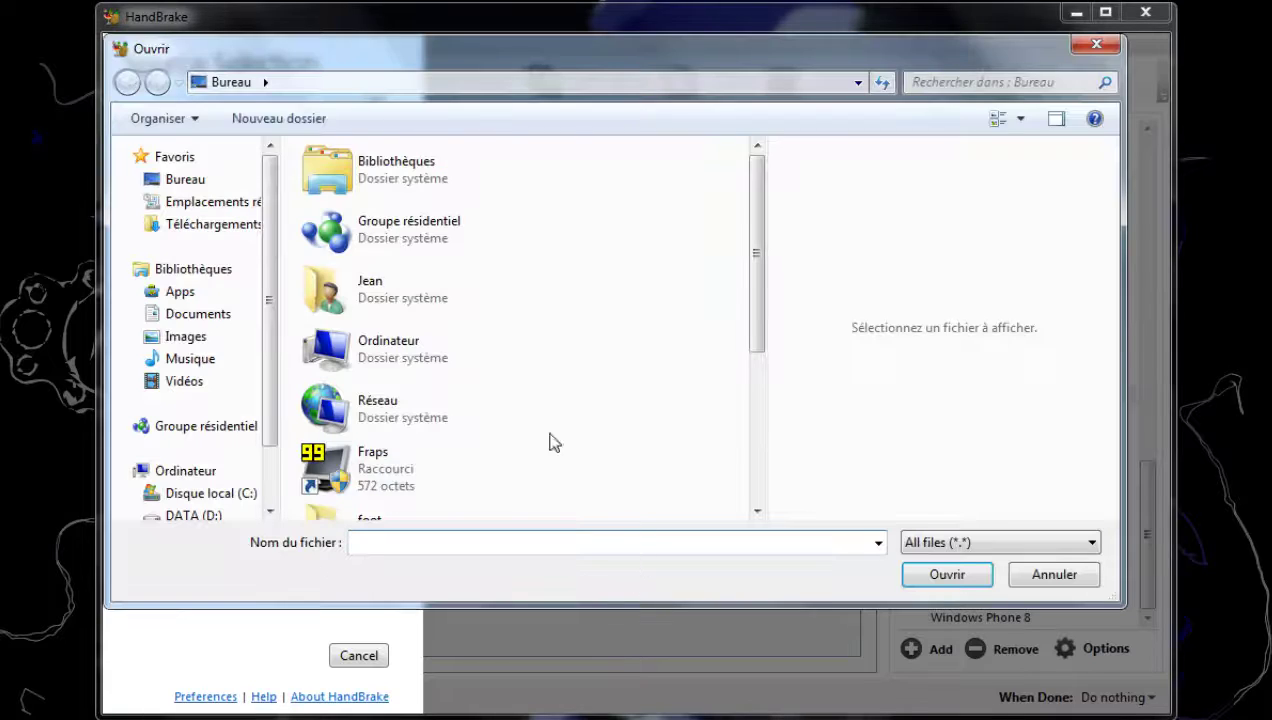
double_click(378, 183)
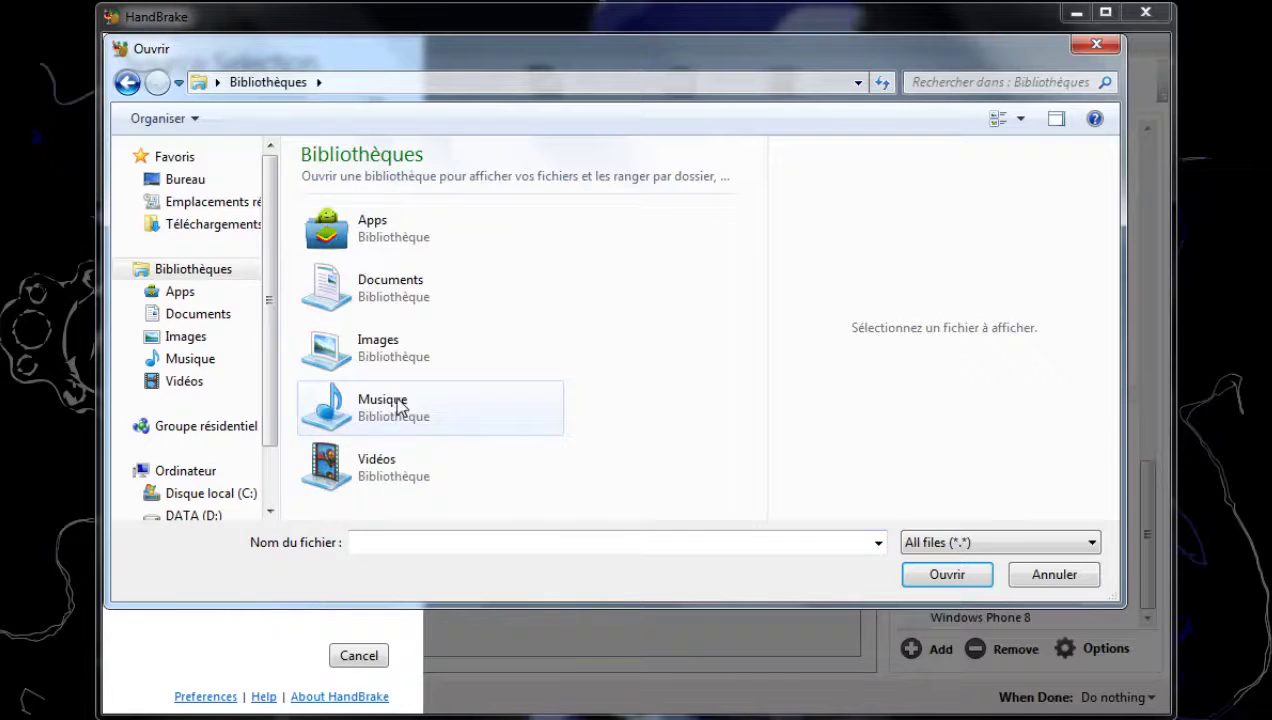
double_click(364, 470)
double_click(690, 298)
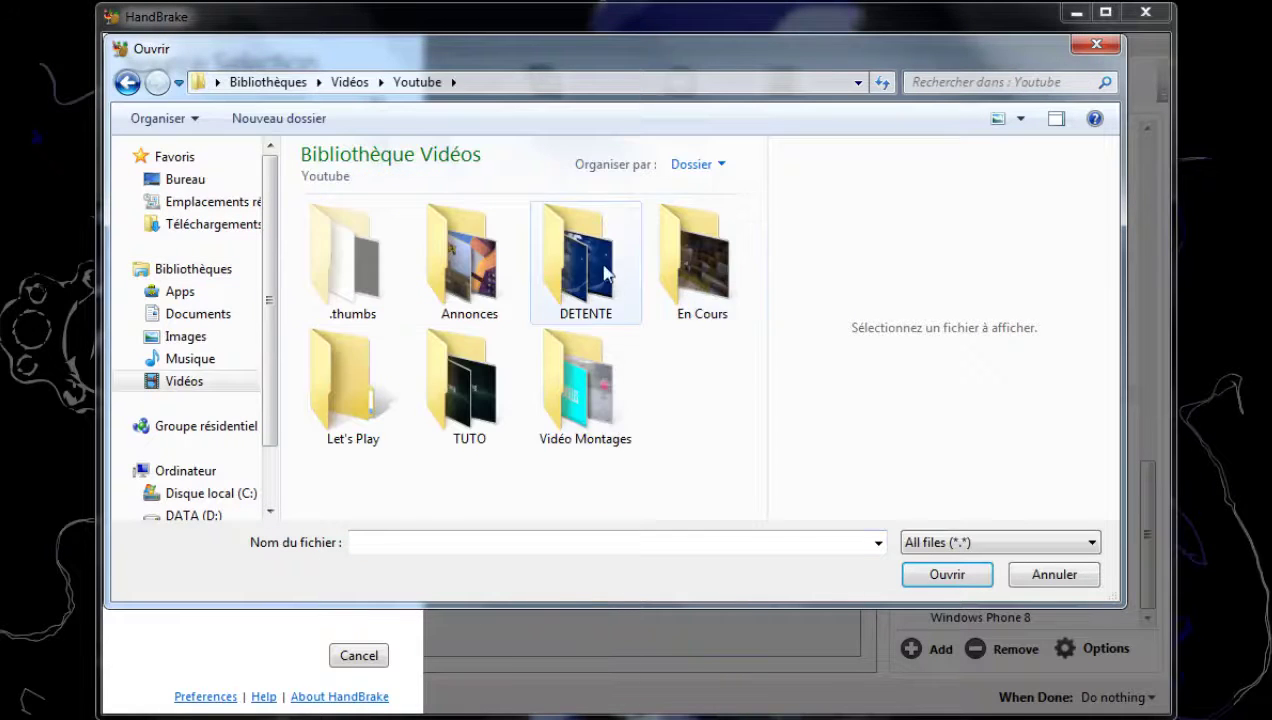
double_click(570, 428)
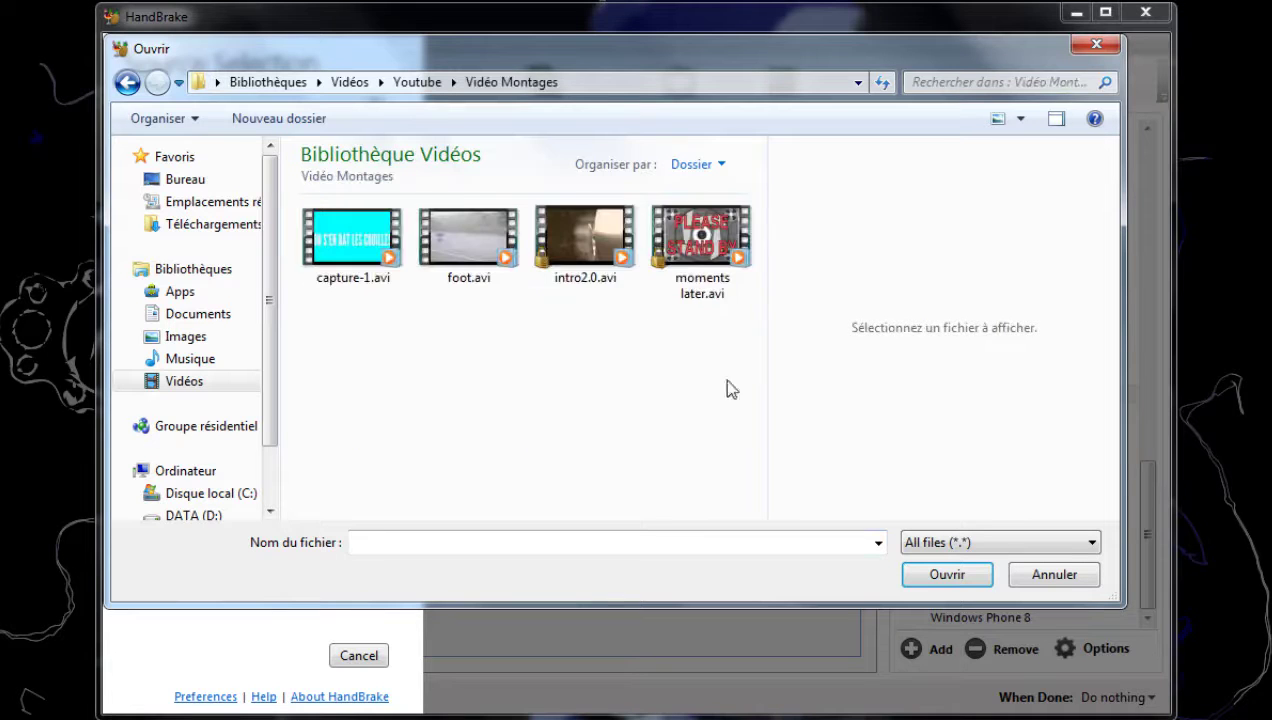
click(610, 250)
click(913, 572)
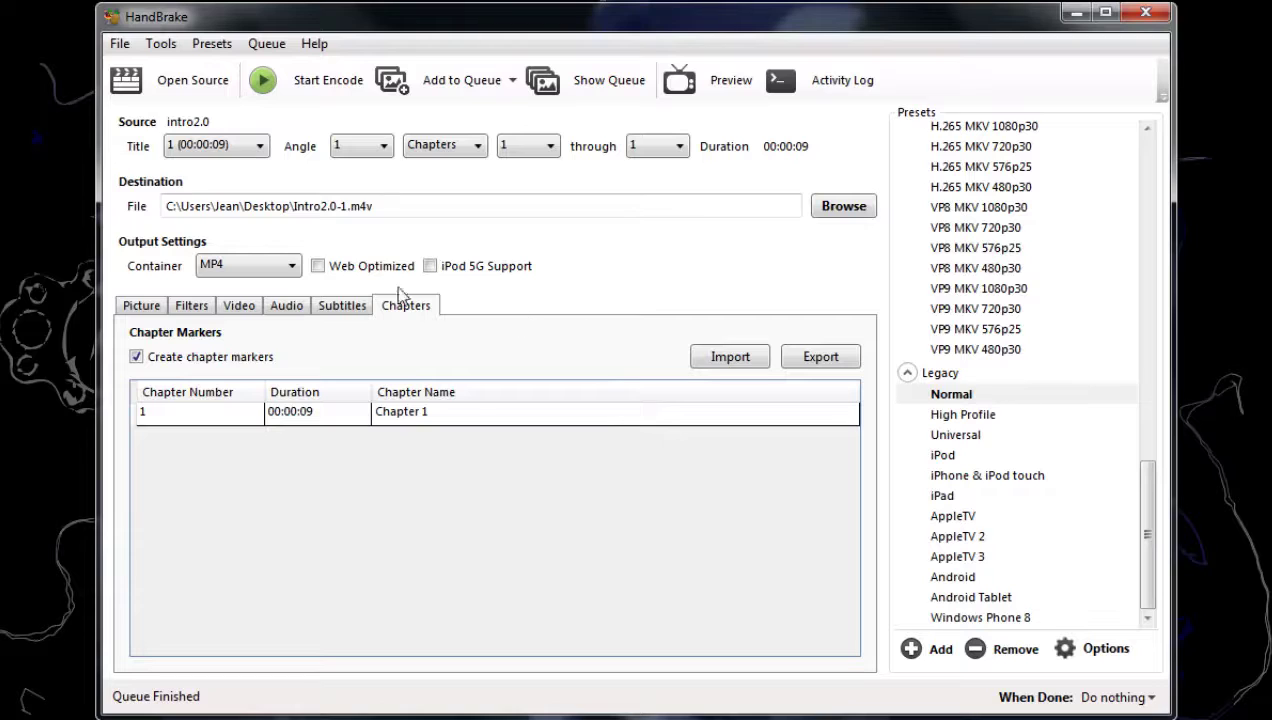
Save the output to the desktop as Intro2.0-1.m4v and choose MP4 as its container.
click(142, 308)
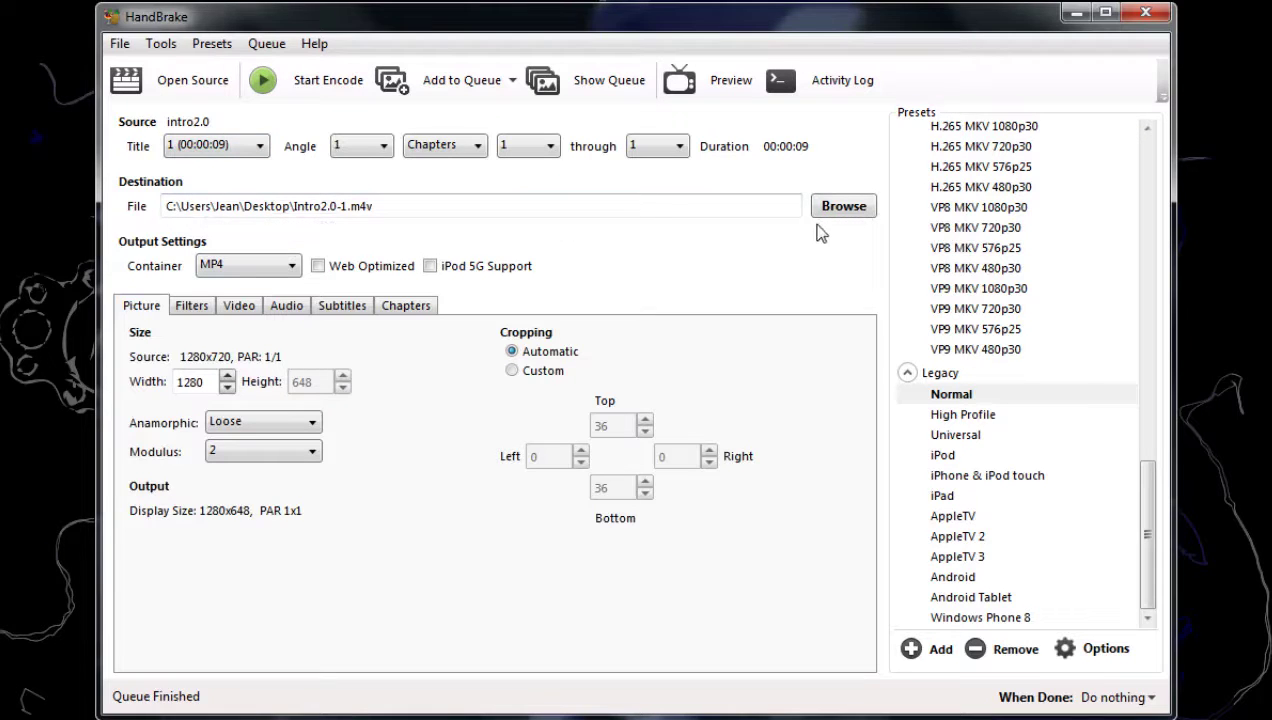
click(843, 209)
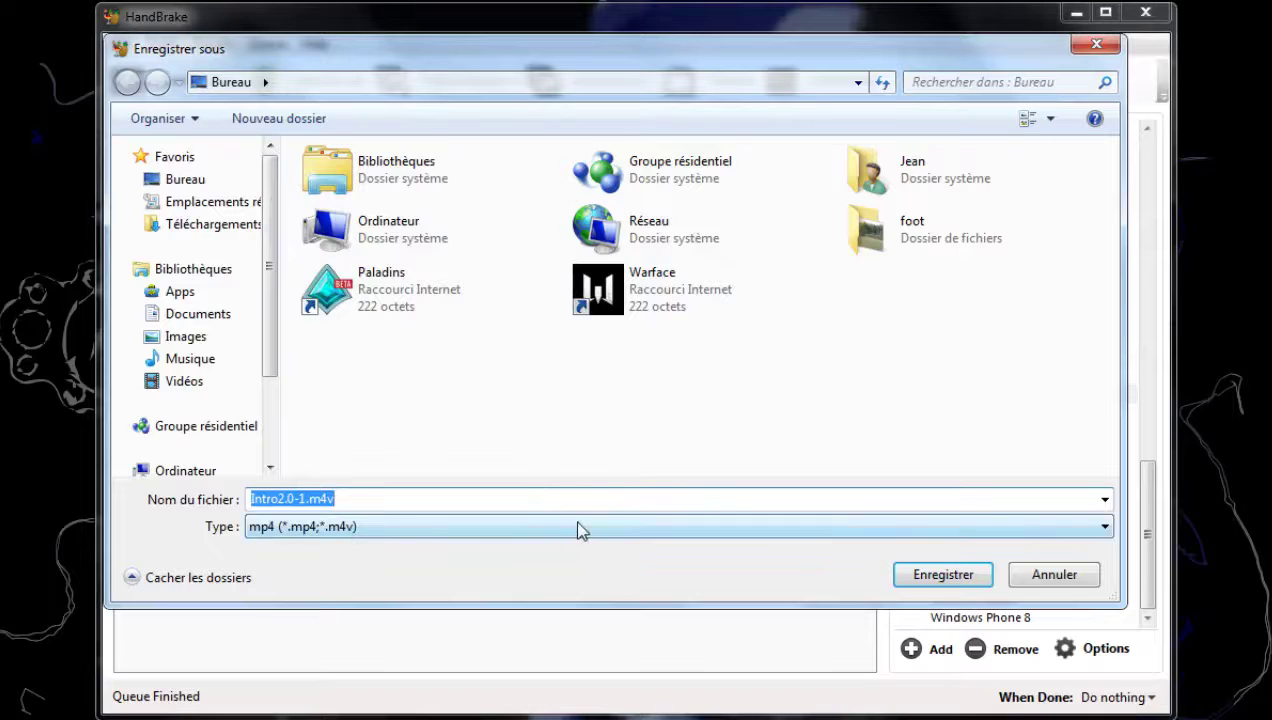
click(960, 576)
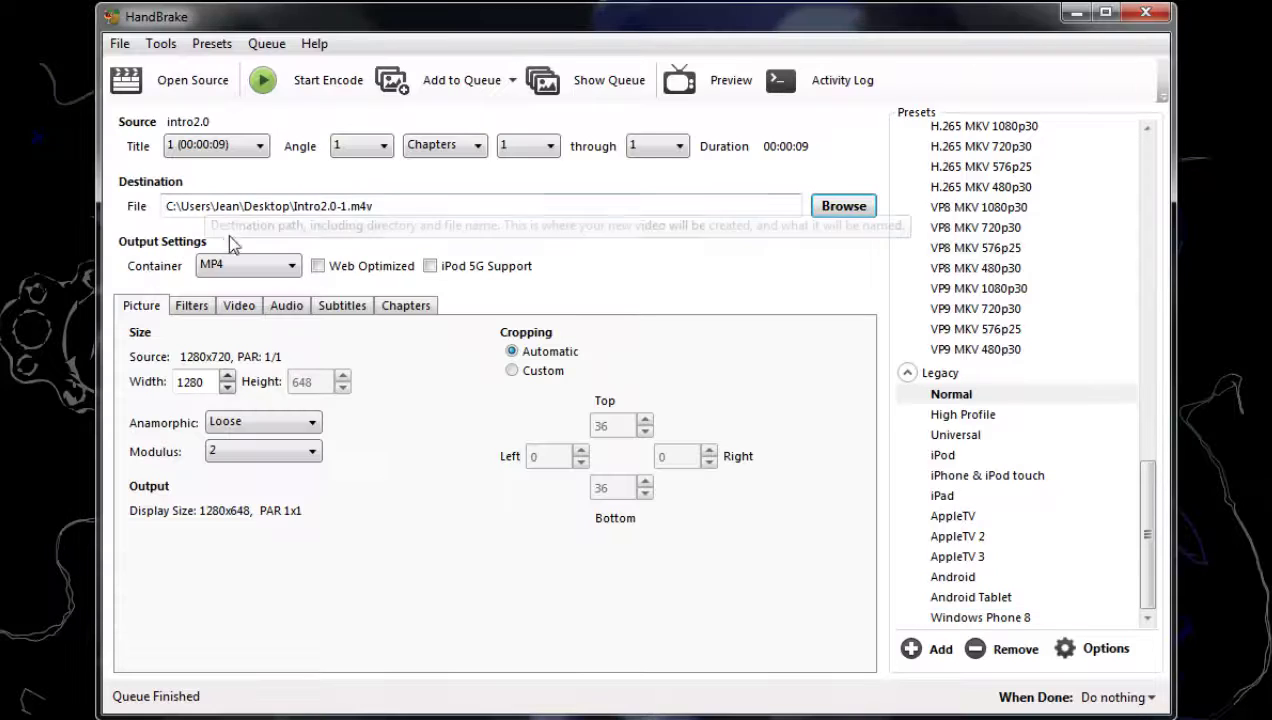
click(248, 268)
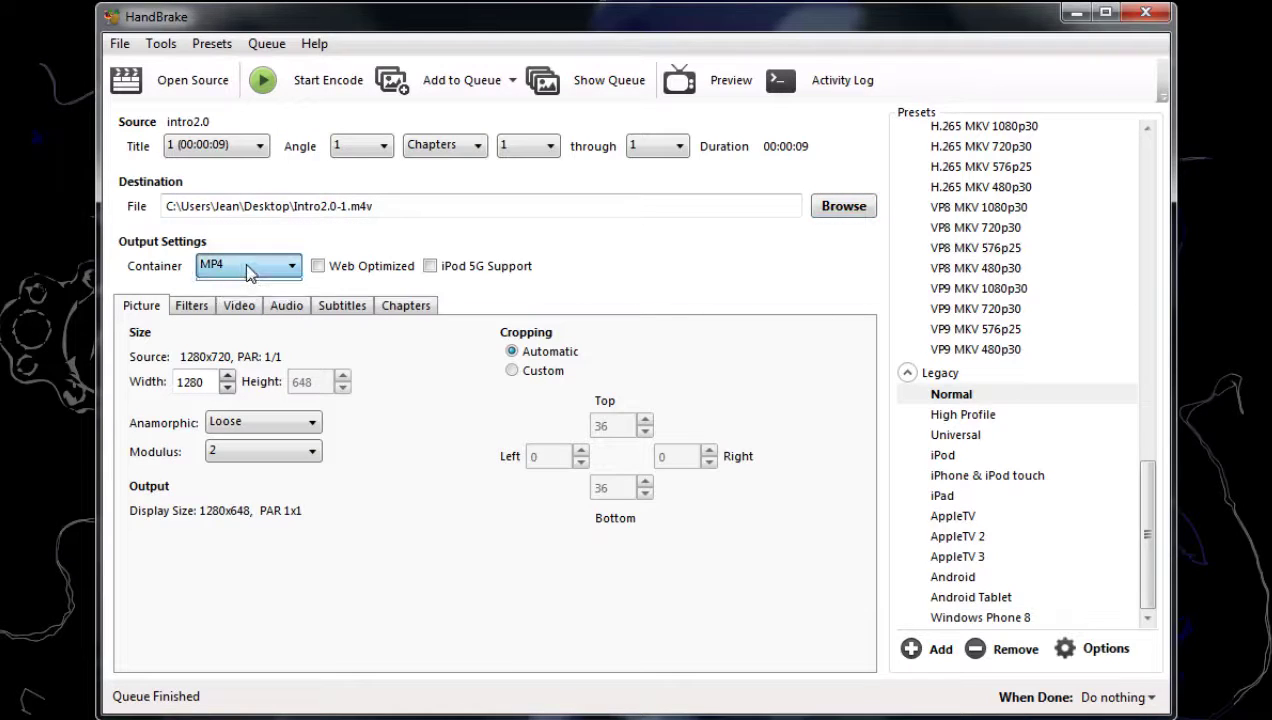
click(255, 285)
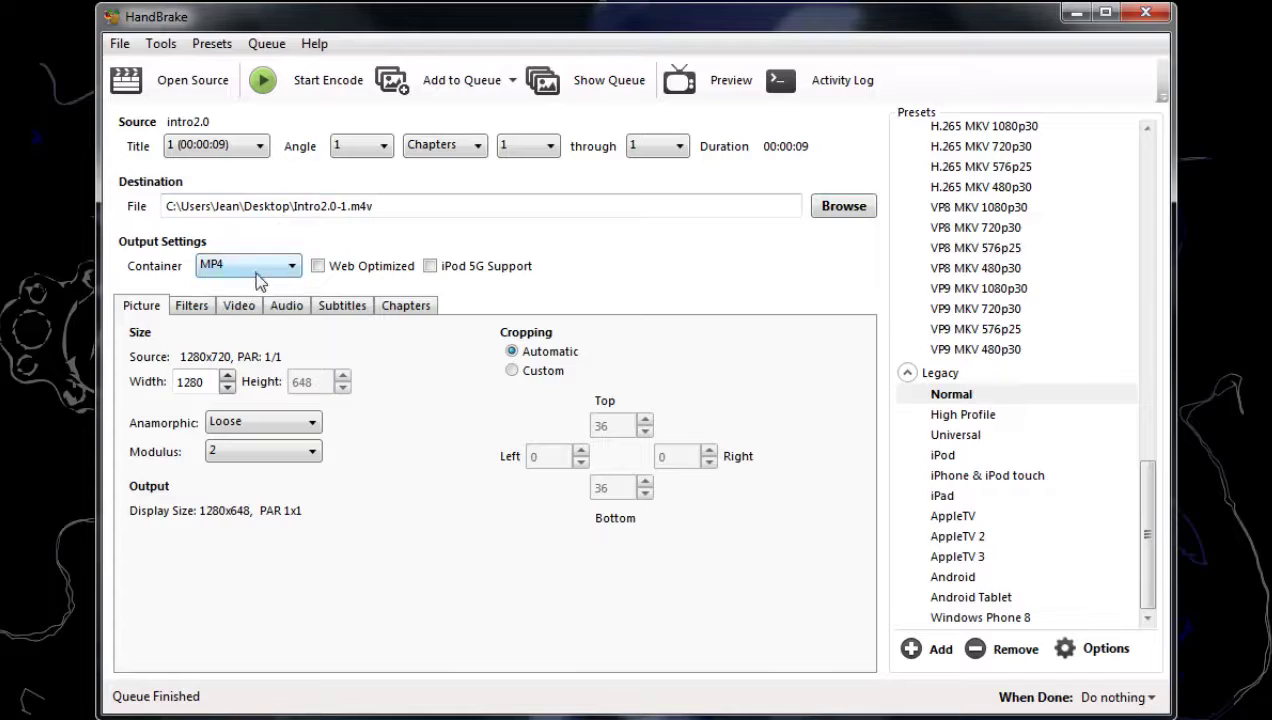
click(258, 276)
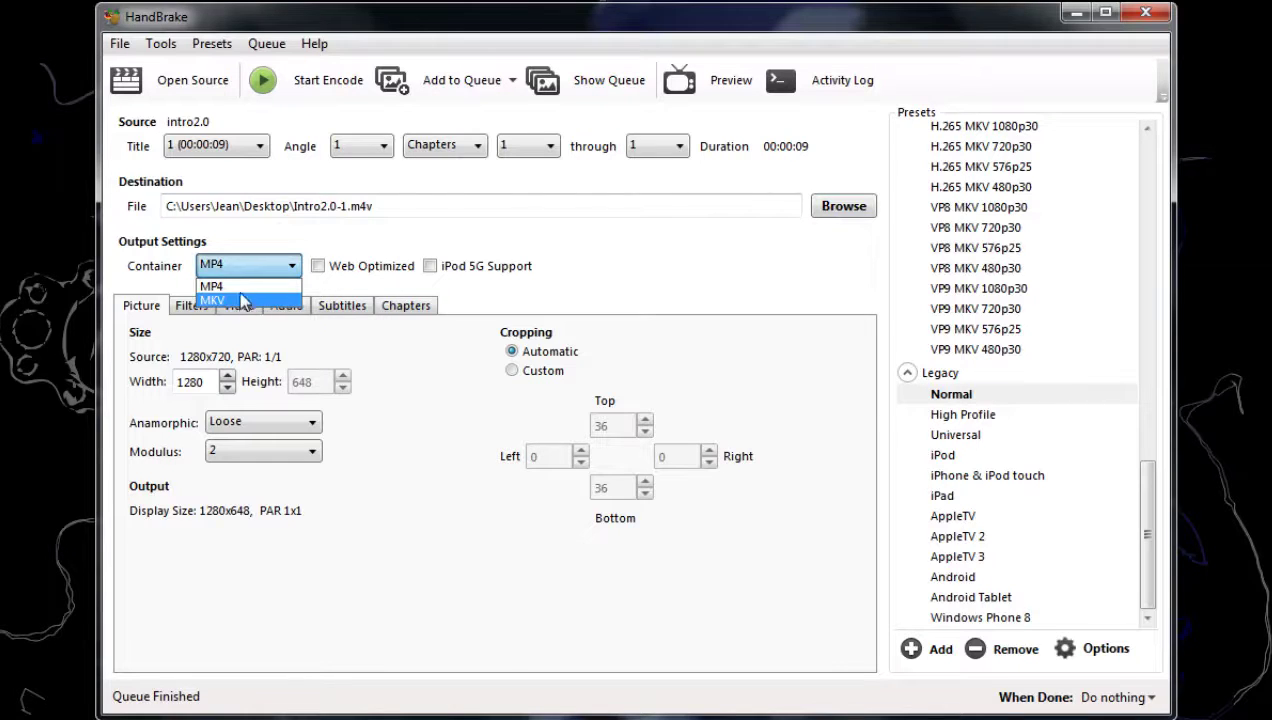
click(255, 285)
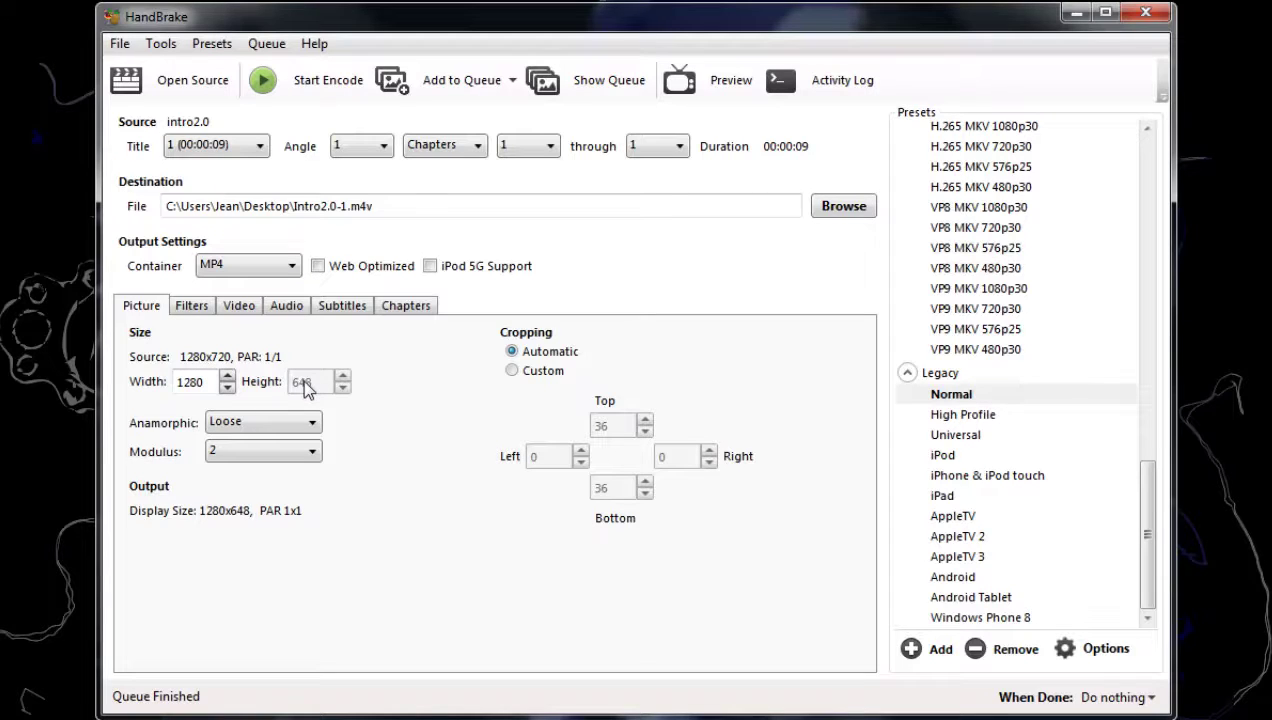
Set the picture's anamorphic mode to Automatic and its height to 720, keeping the 1280 width.
double_click(212, 382)
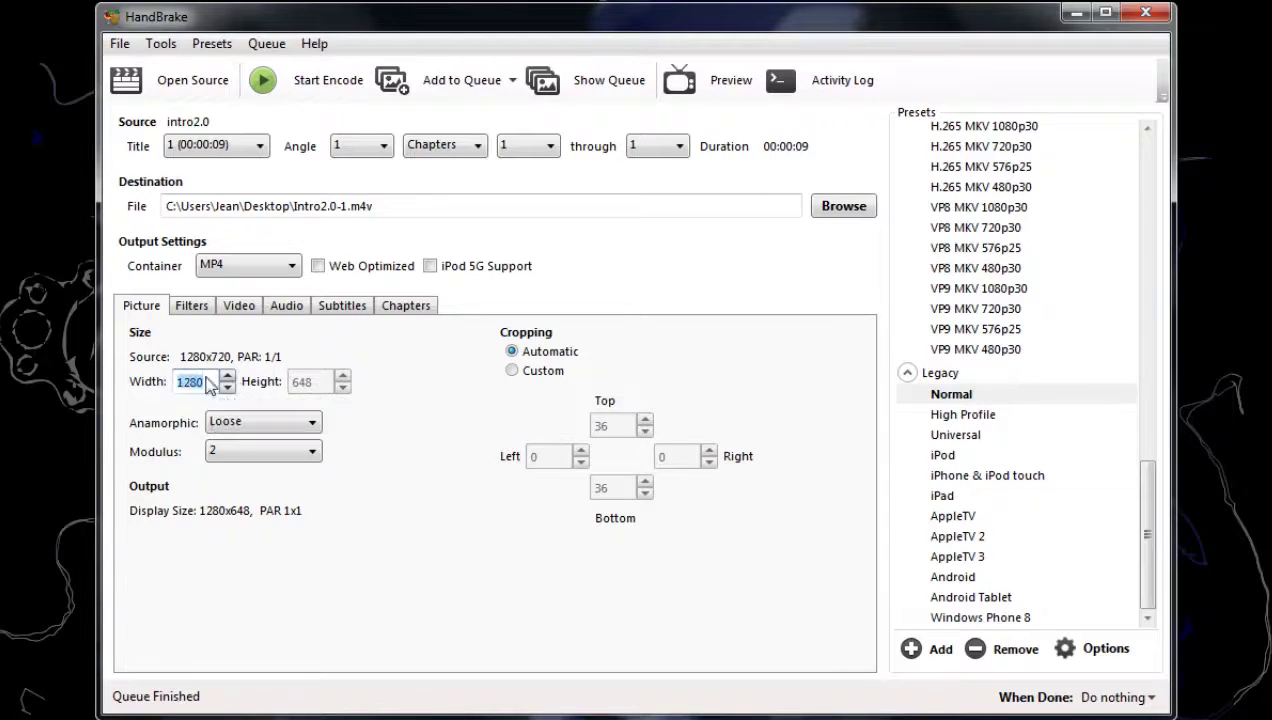
click(312, 423)
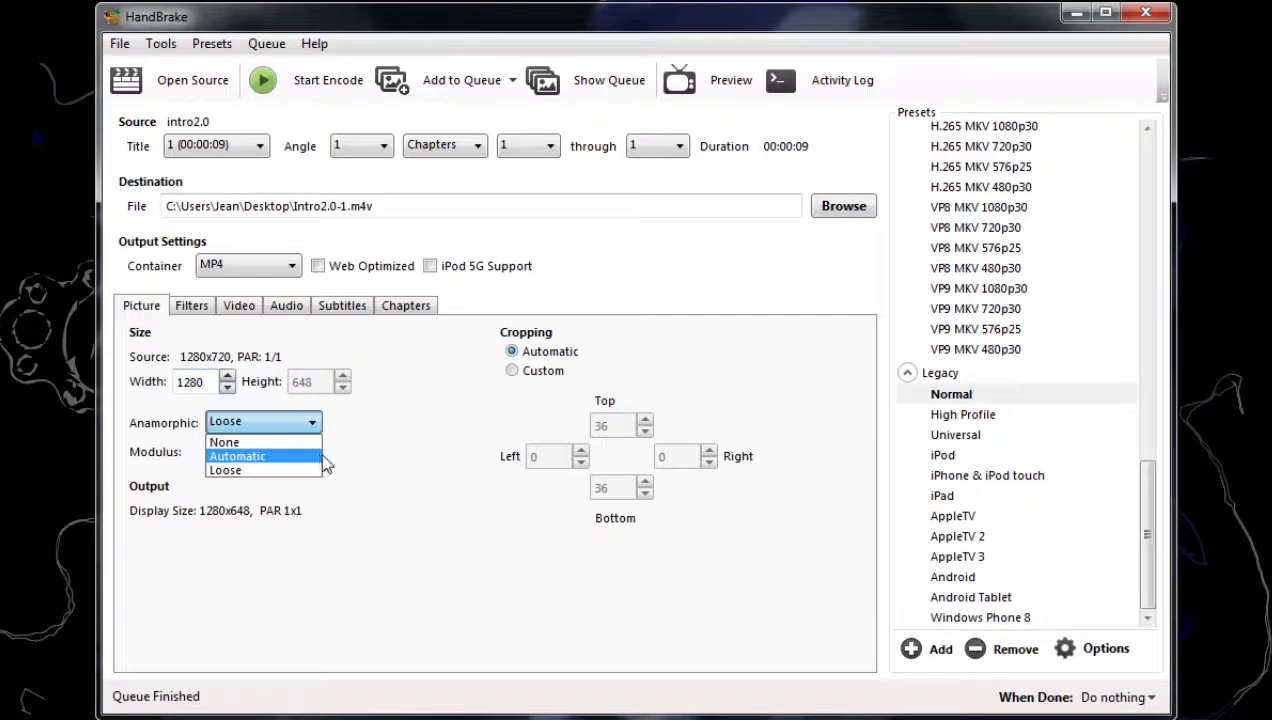
click(261, 457)
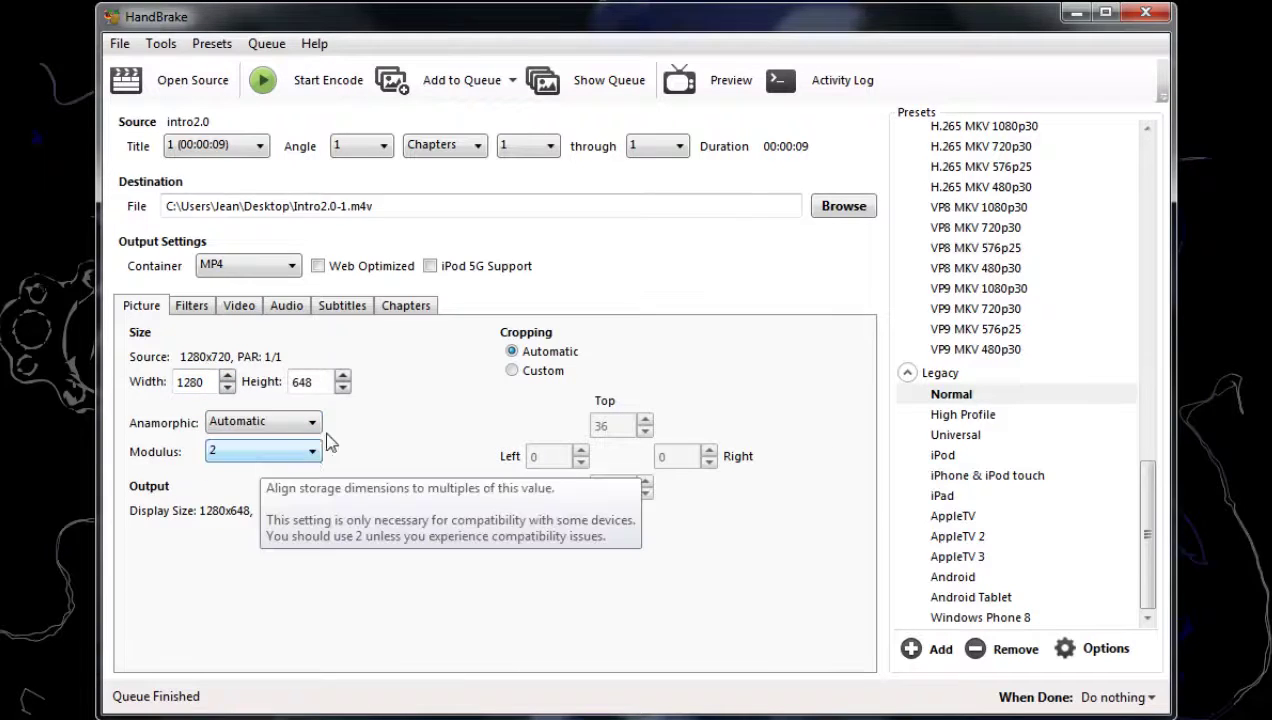
double_click(302, 382)
text(32)
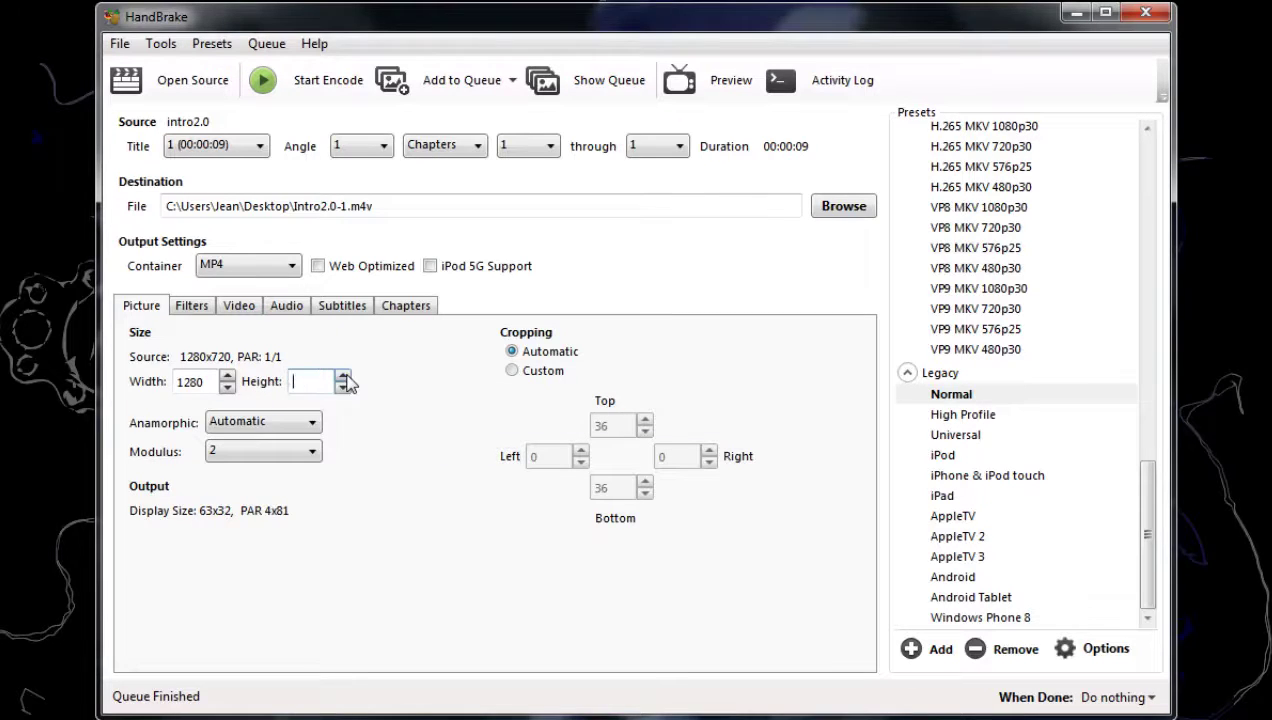
text(720)
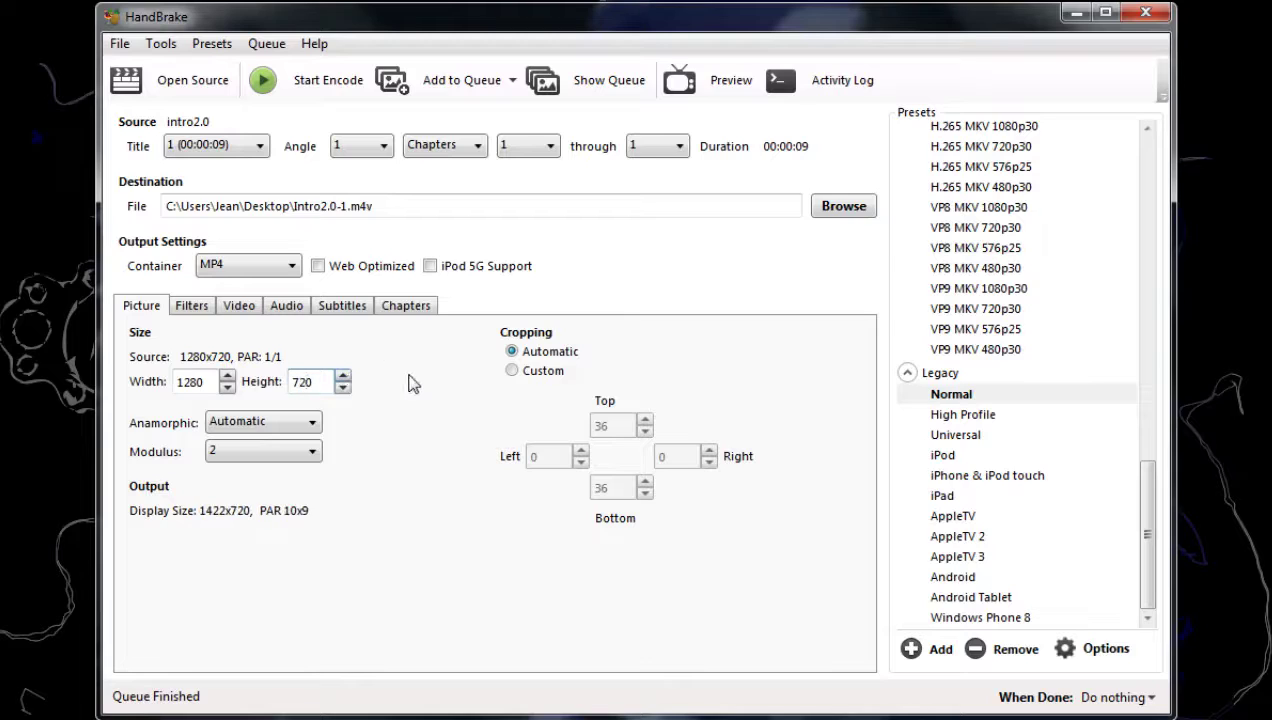
Choose the H.264 (x264) video codec and set the framerate to 30 FPS.
click(190, 307)
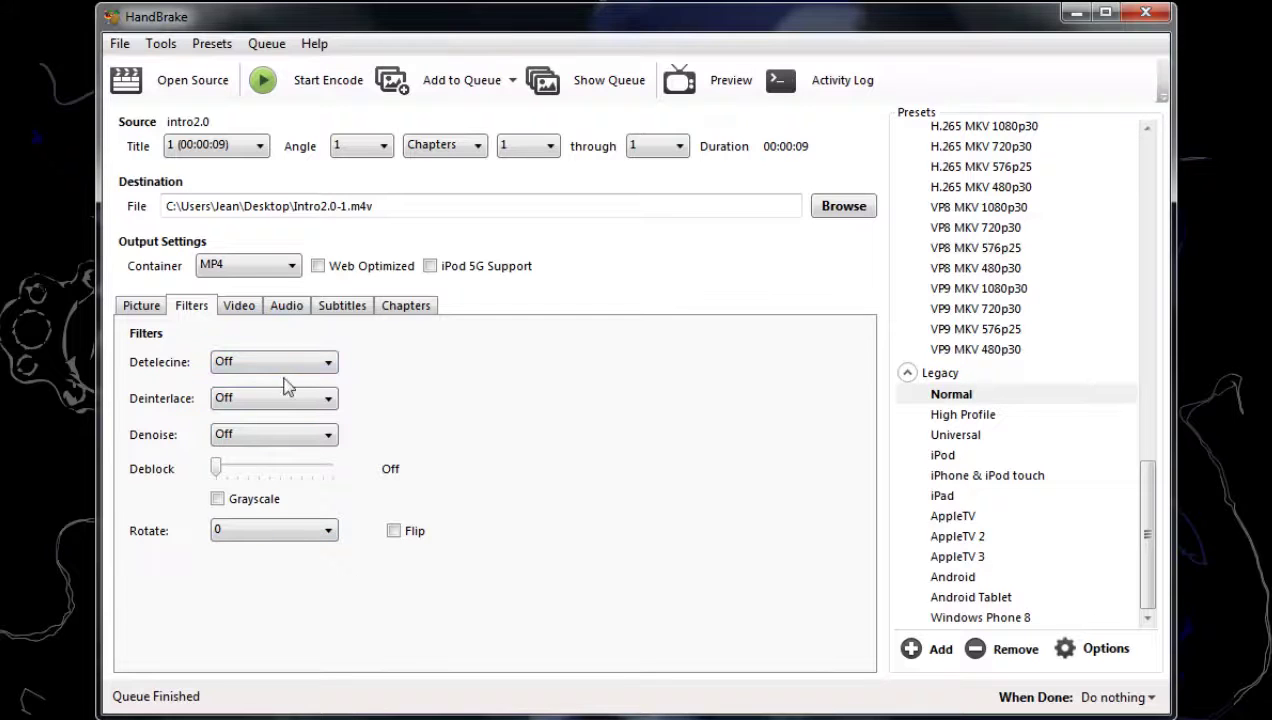
click(234, 306)
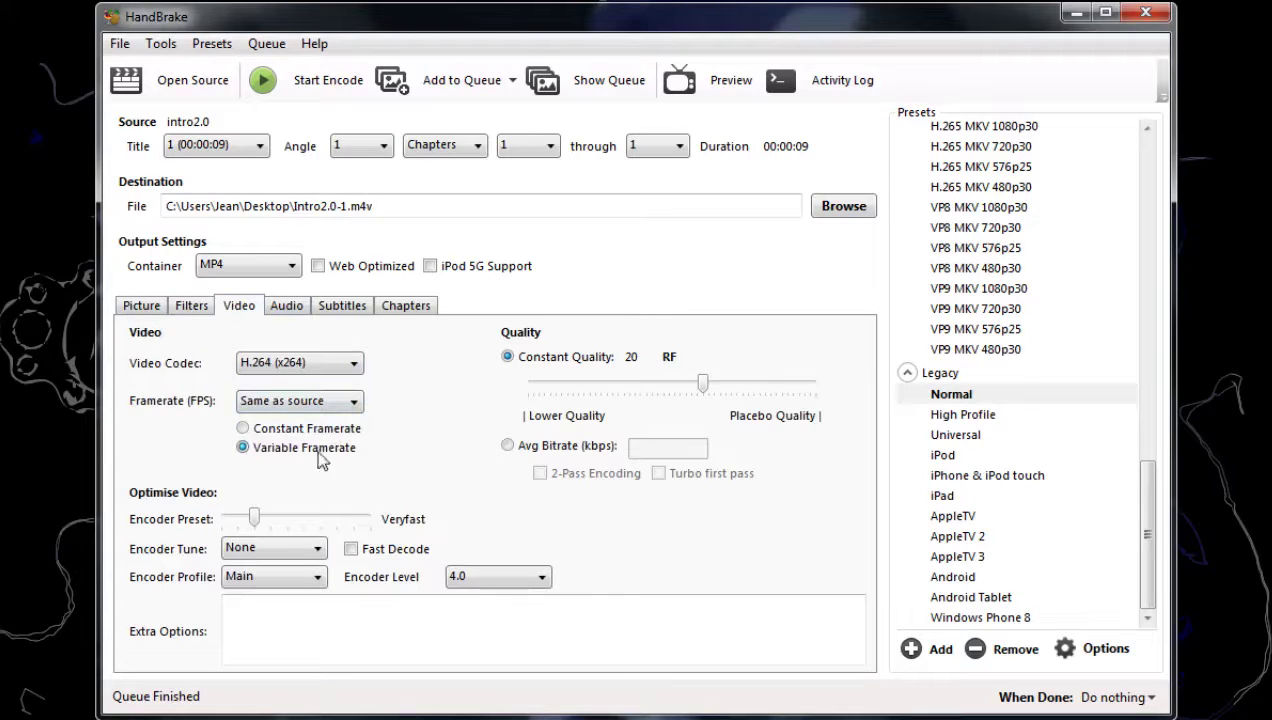
click(265, 365)
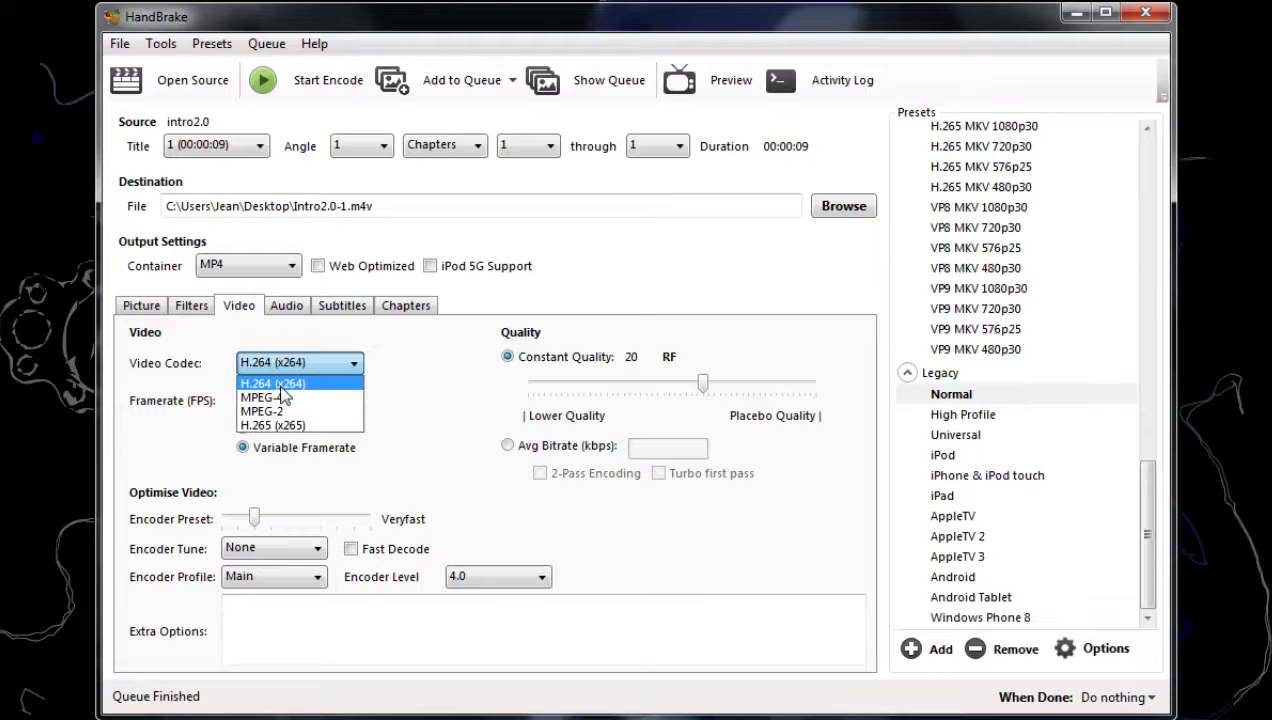
click(281, 386)
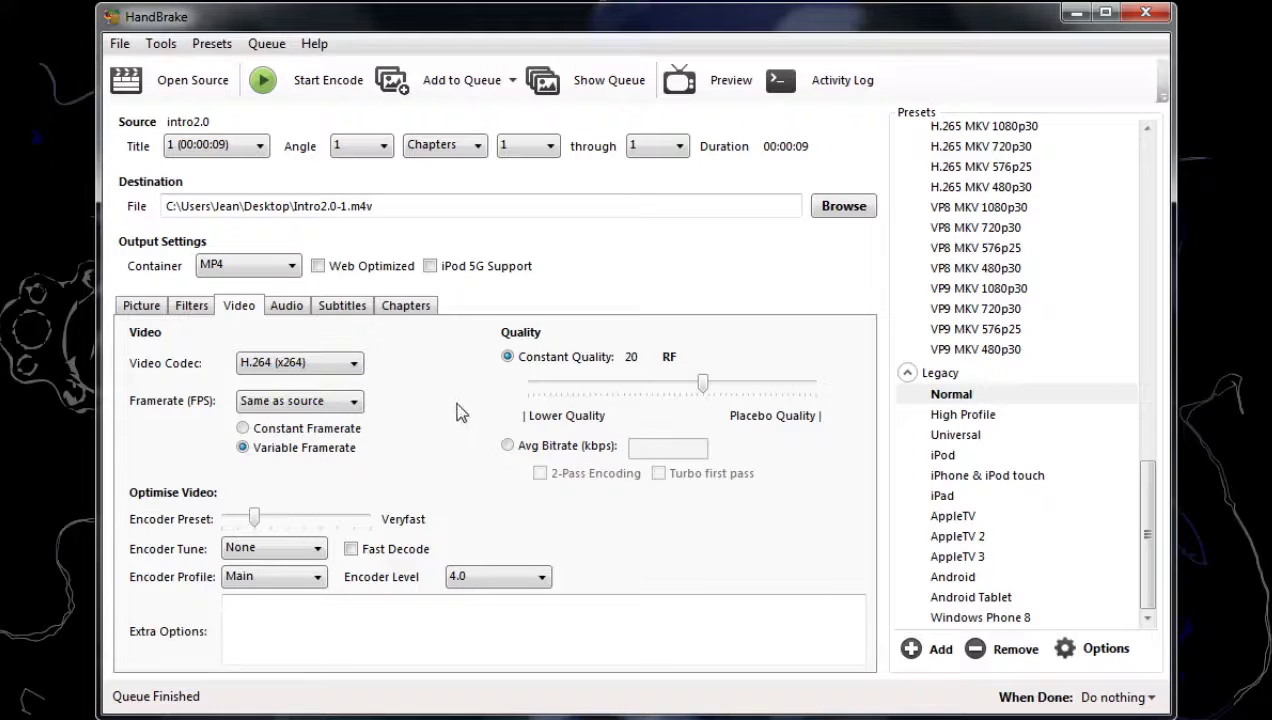
click(346, 405)
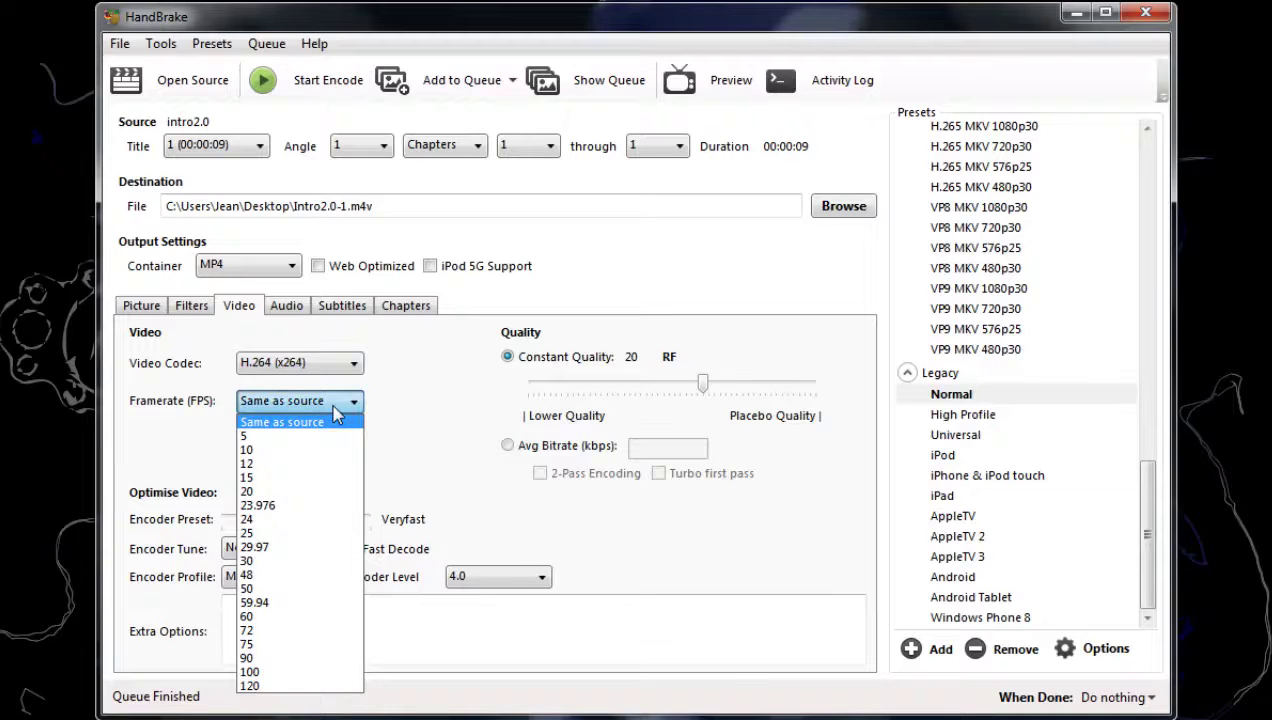
click(290, 561)
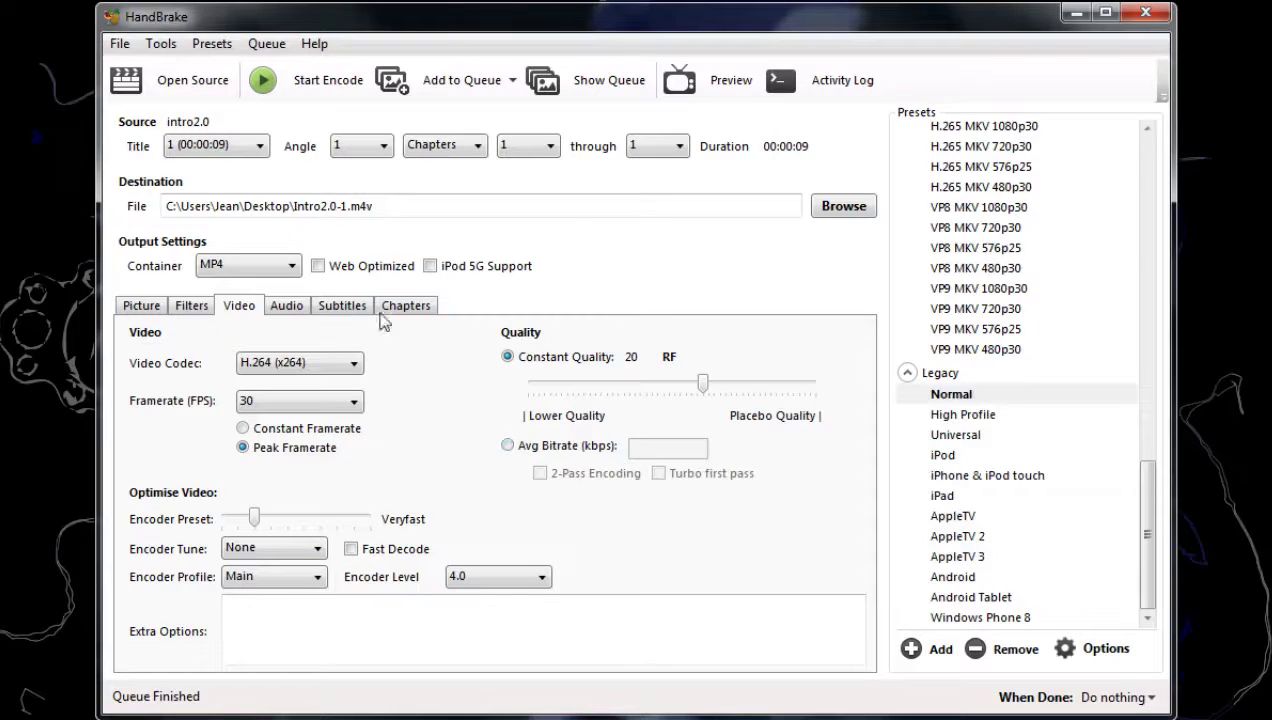
Remove the existing audio track, add a new one and set its codec to AAC Passthru.
click(287, 306)
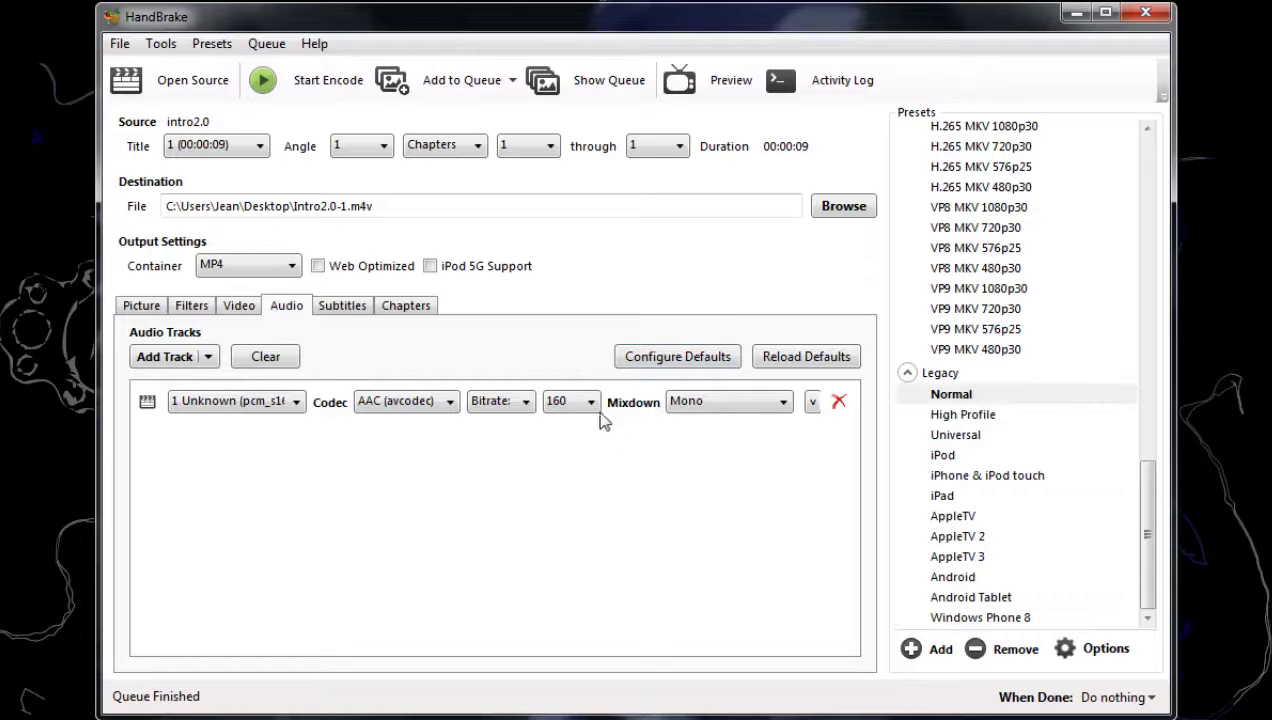
click(839, 402)
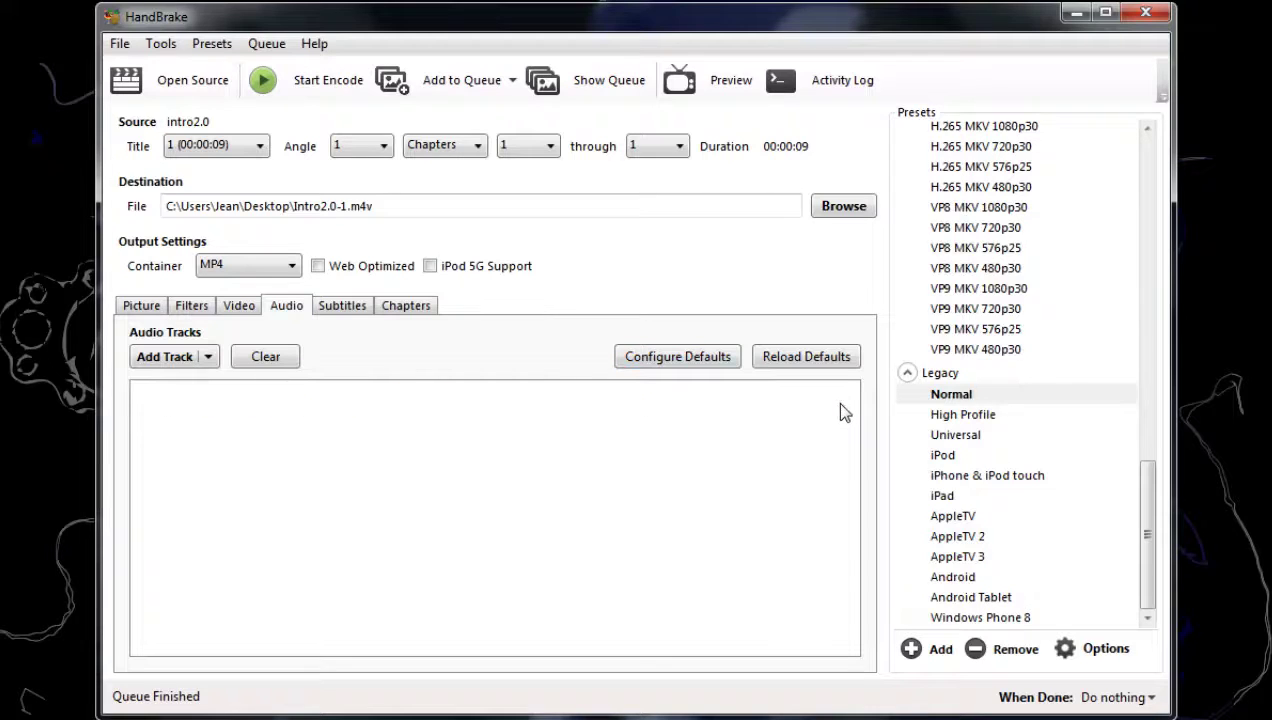
click(160, 358)
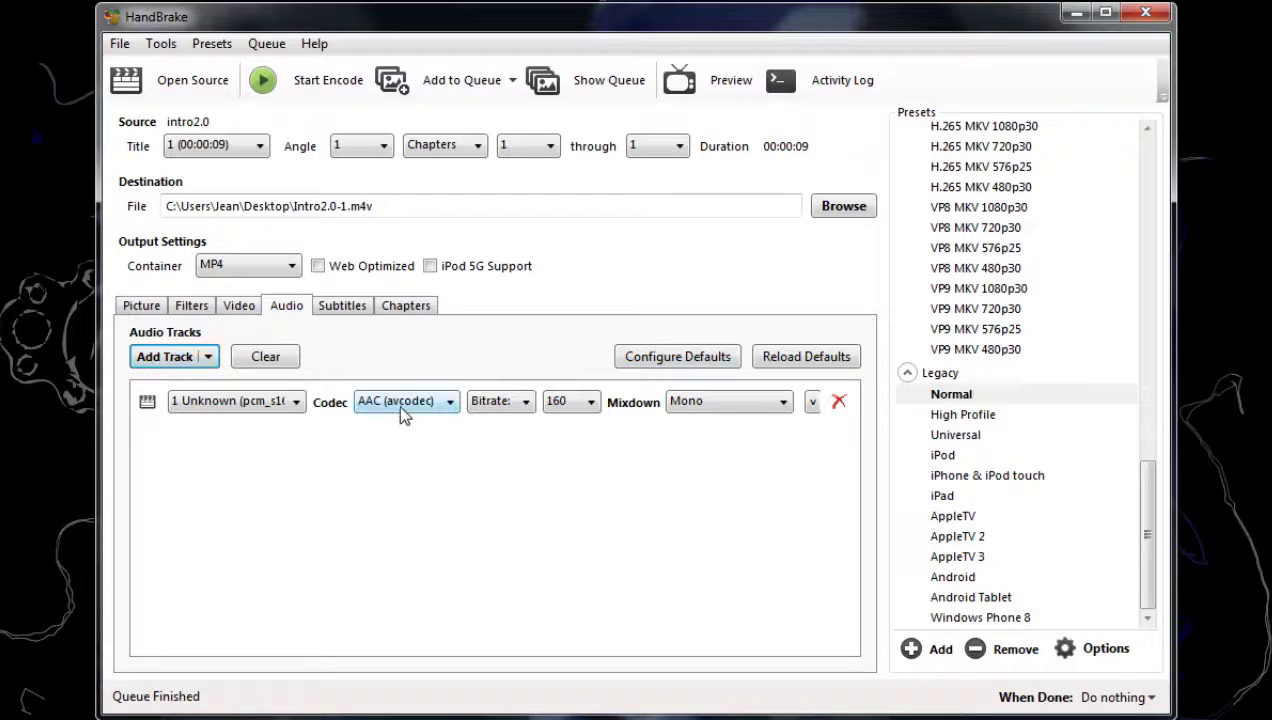
click(399, 404)
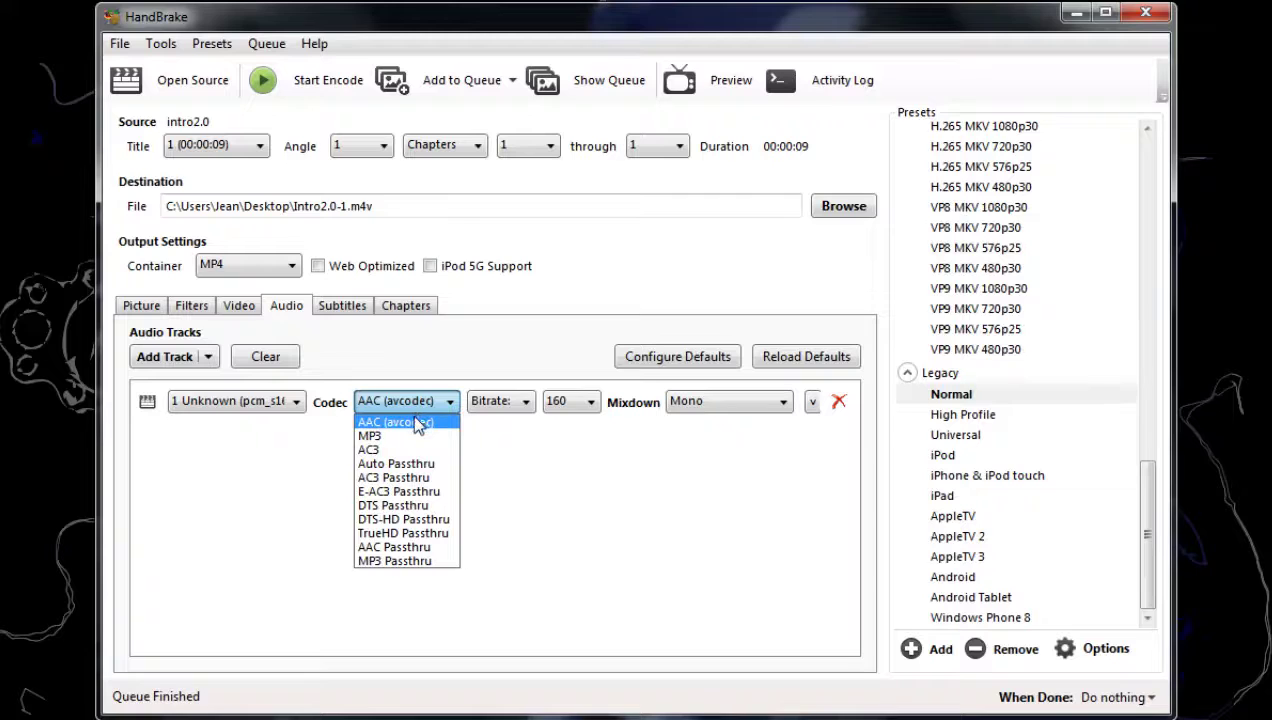
click(413, 547)
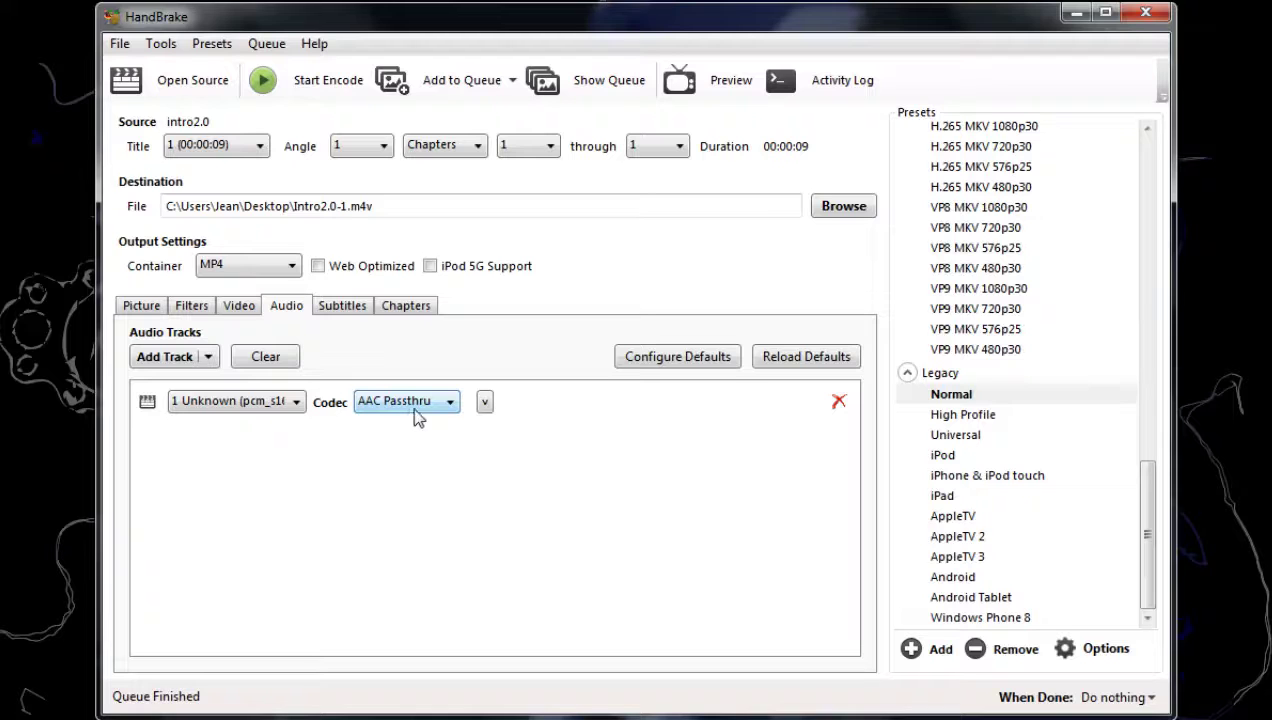
Select the Normal preset under Legacy and start encoding the video.
click(985, 398)
drag(1153, 485, 1031, 505)
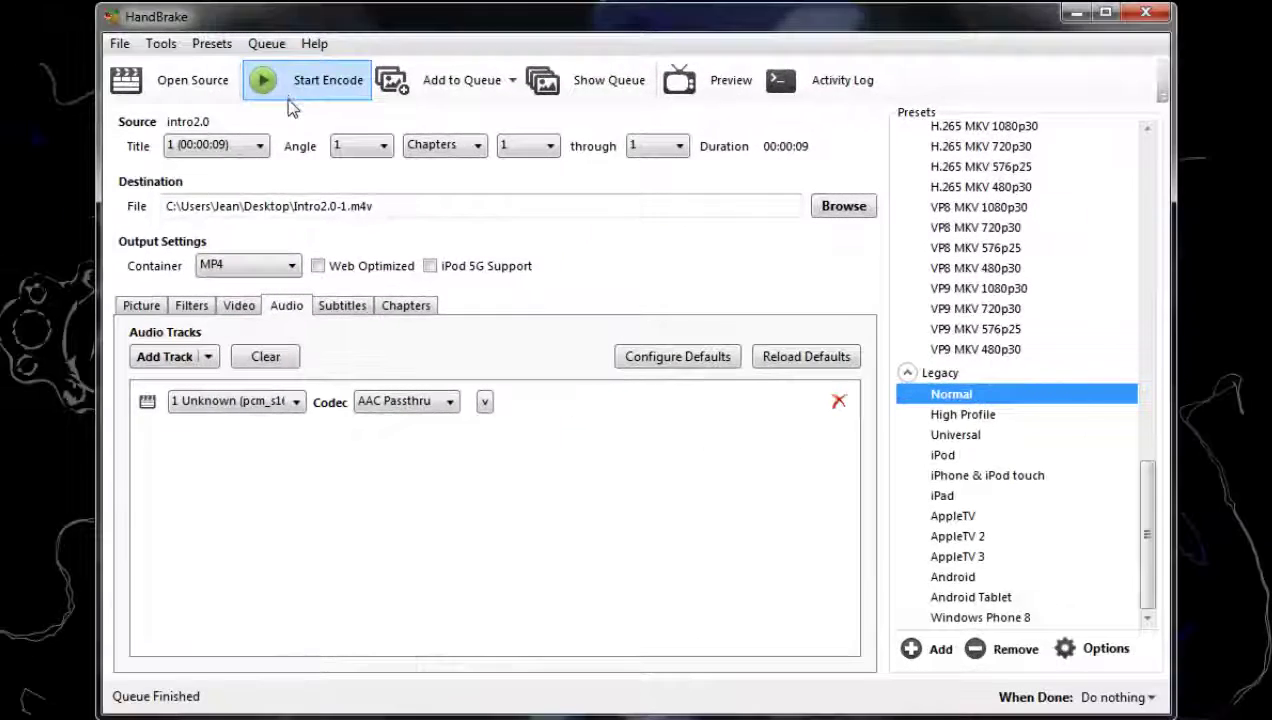
click(288, 92)
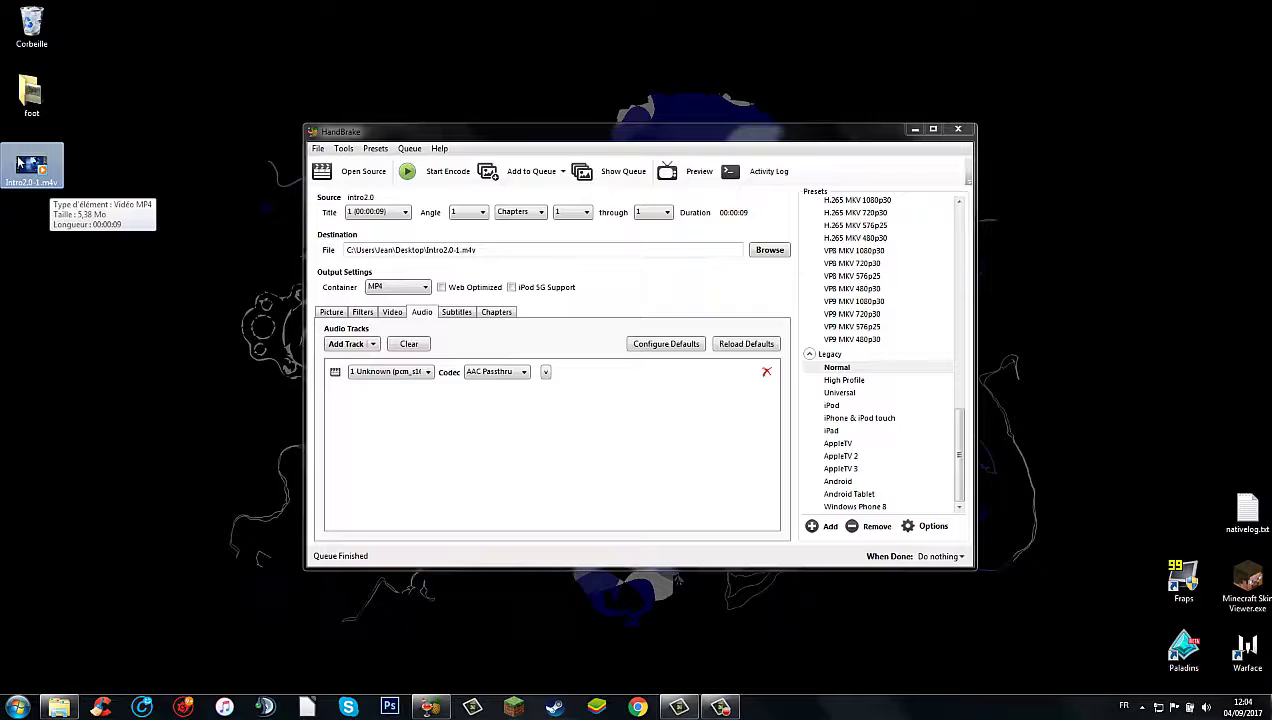
Check the file size of the encoded Intro2.0-1.m4v in its desktop file properties, then dismiss them.
right_click(38, 167)
click(111, 463)
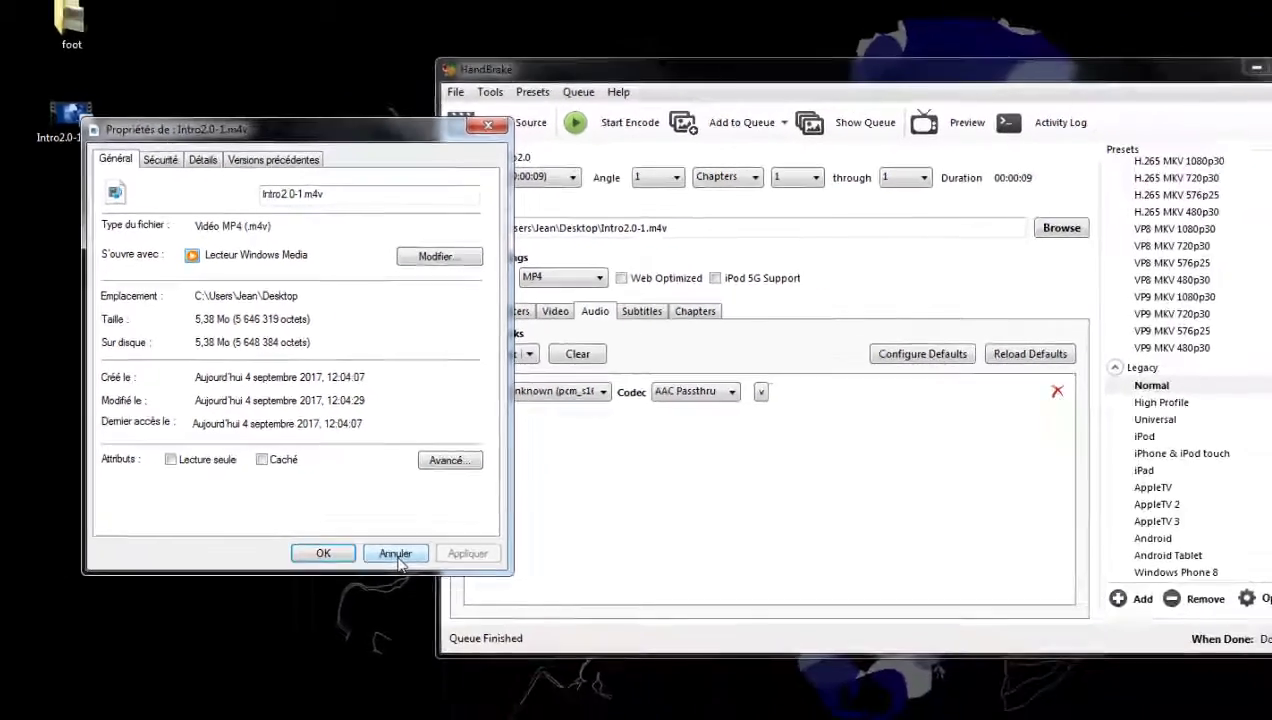
click(490, 601)
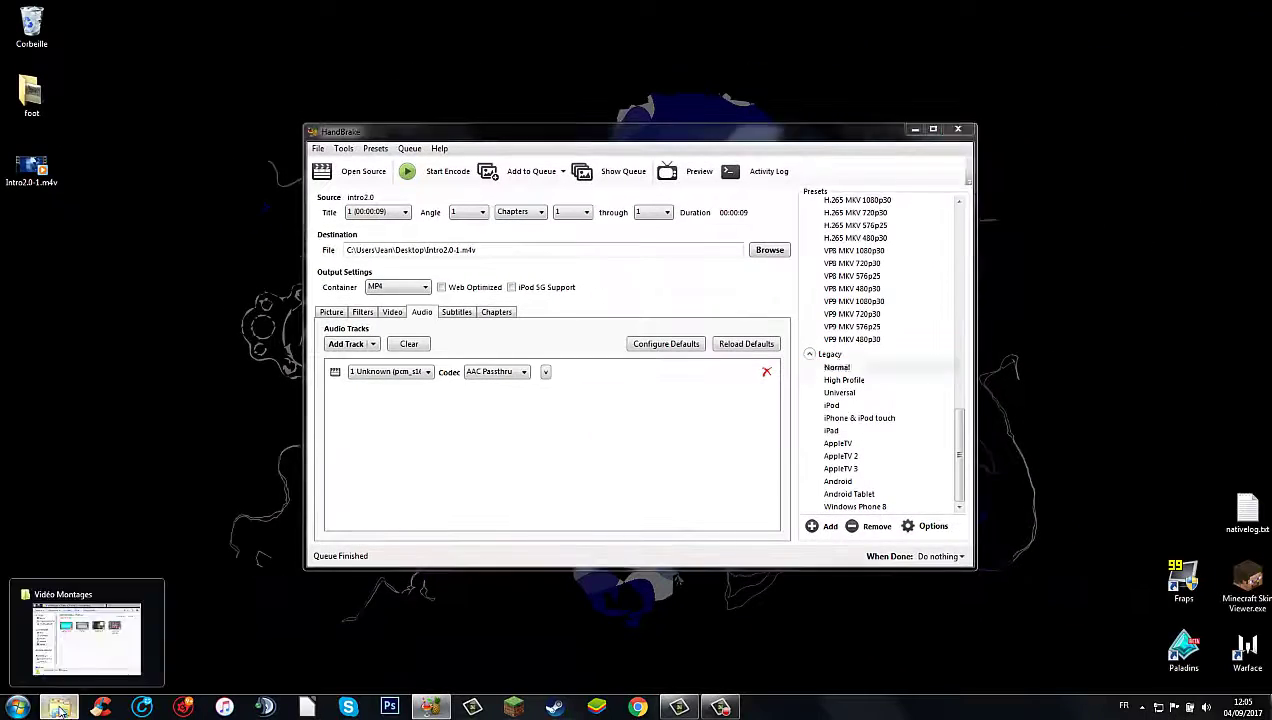
Switch to the Vidéo Montages folder in Windows Explorer, check the size of intro2.0.avi in its properties, and close the folder.
click(60, 708)
click(714, 271)
right_click(720, 287)
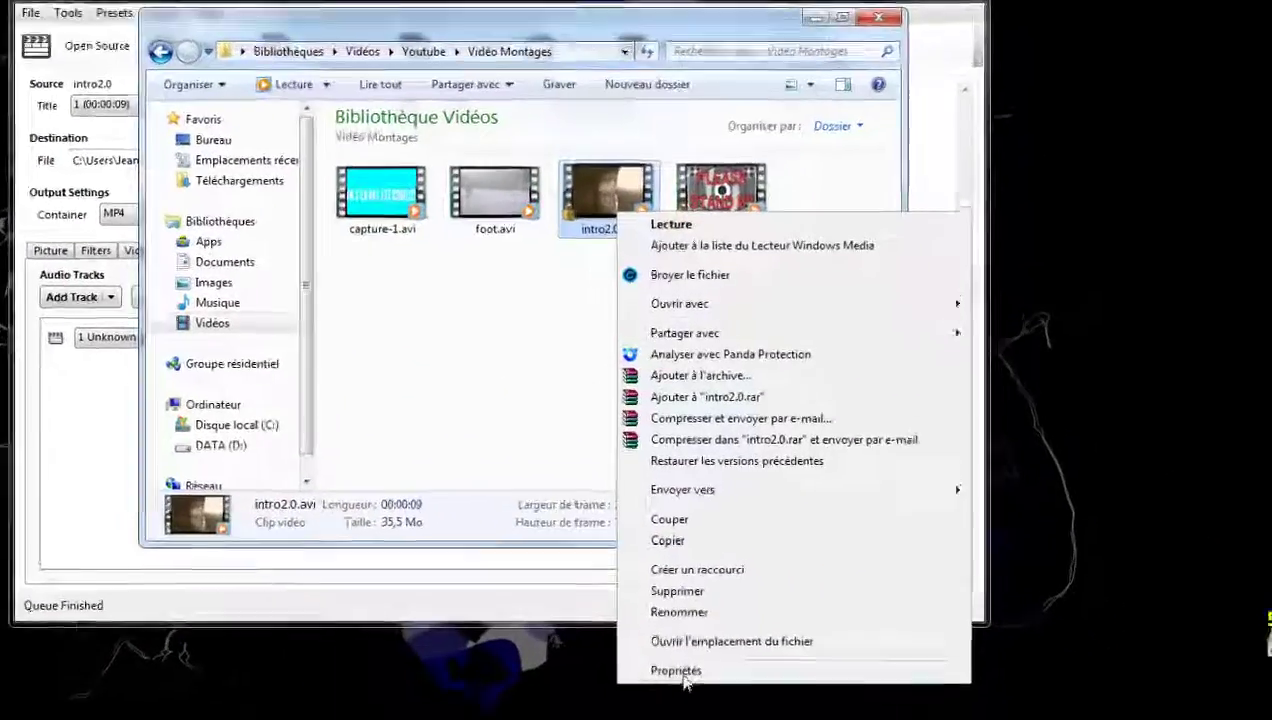
click(868, 685)
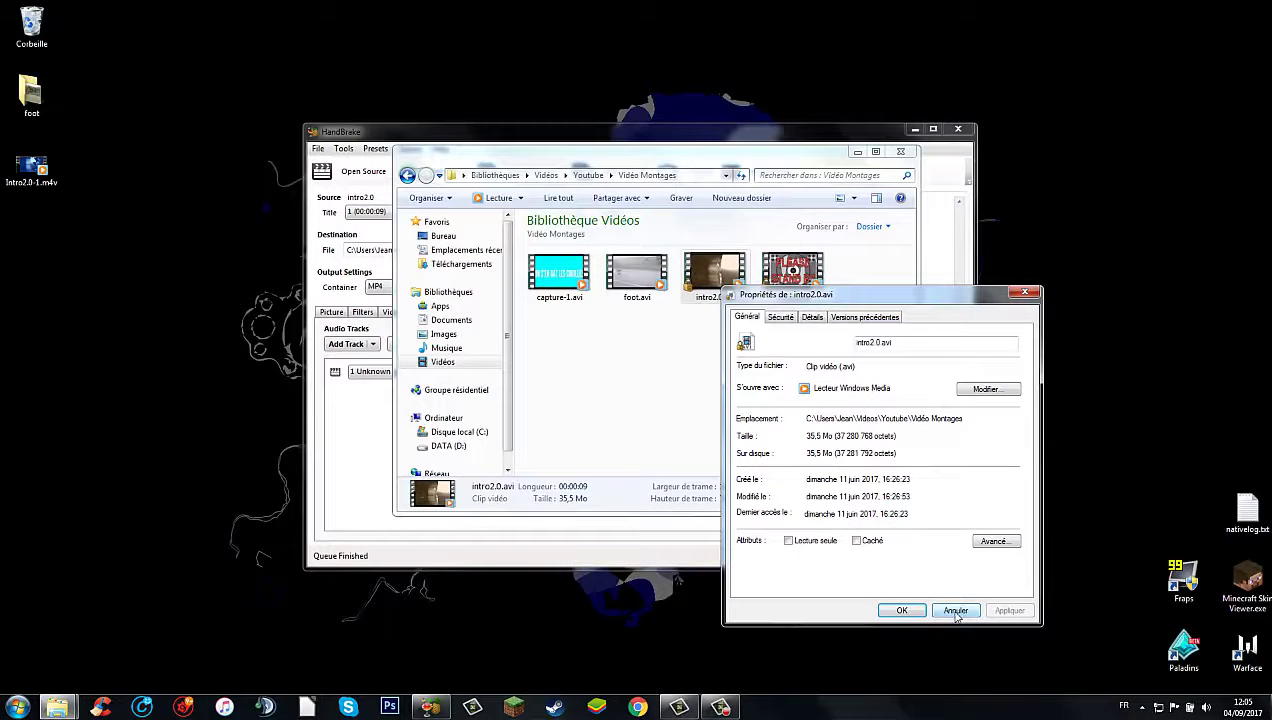
click(955, 611)
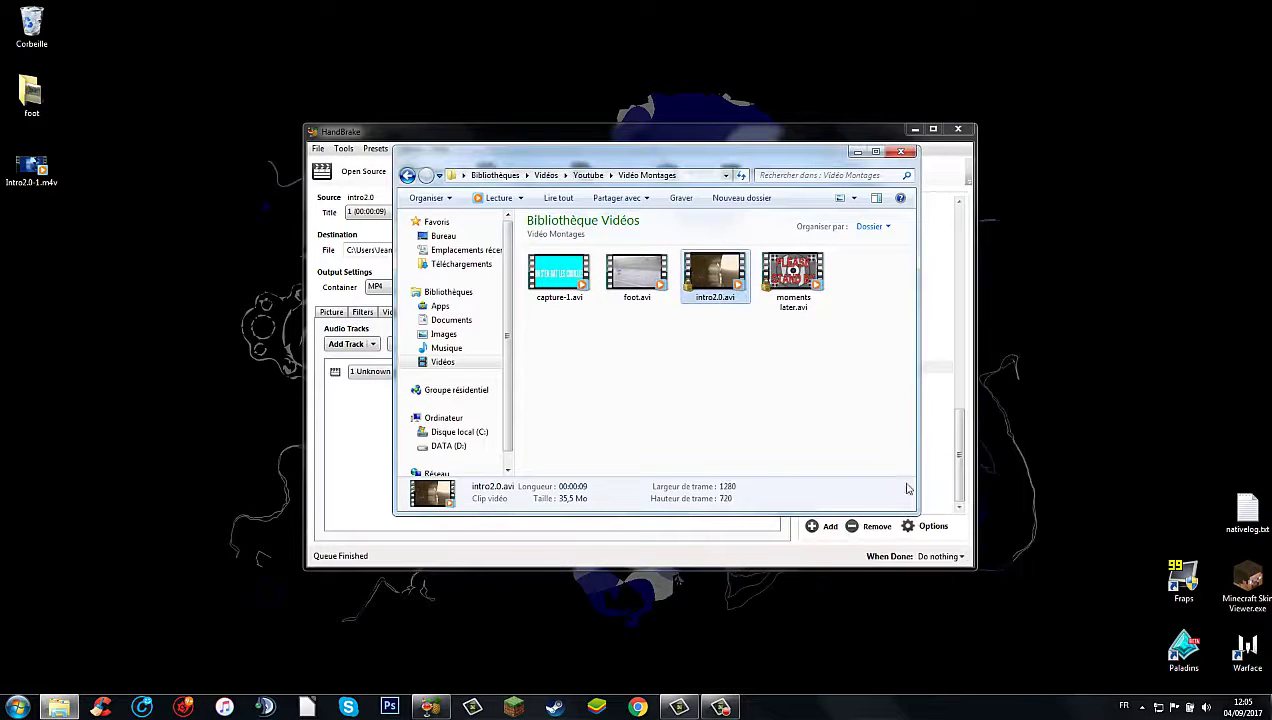
click(900, 151)
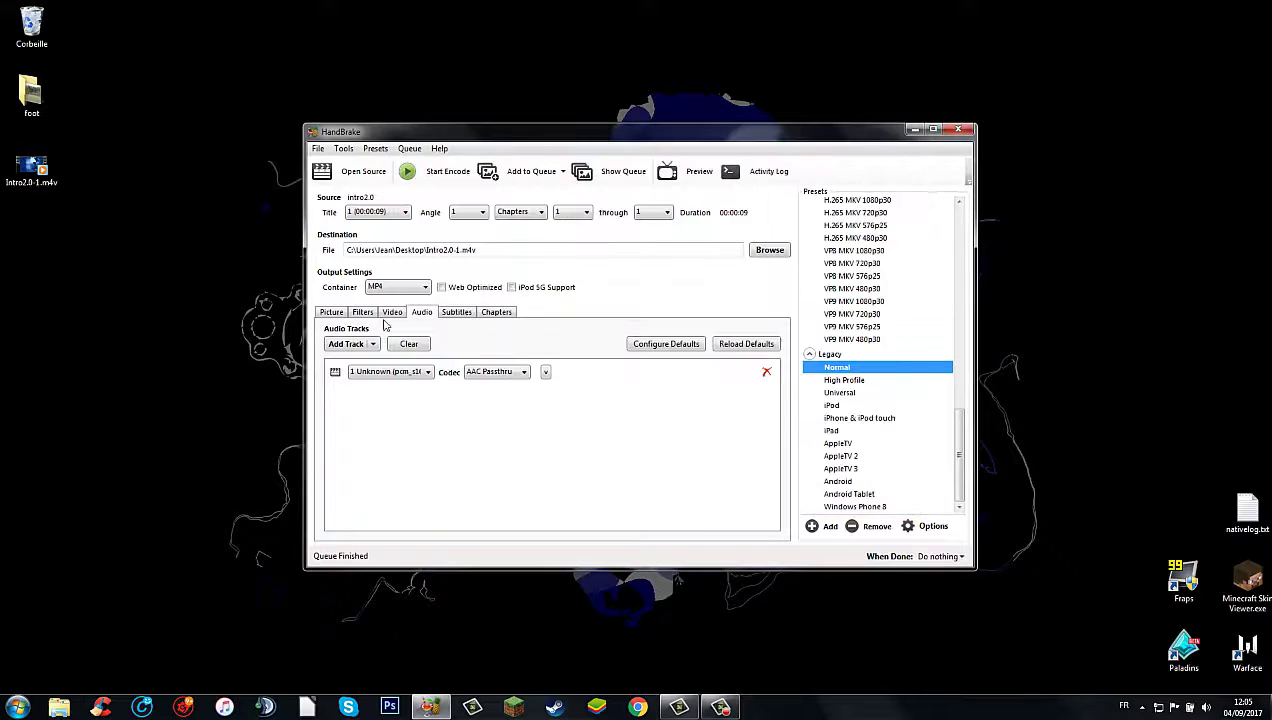